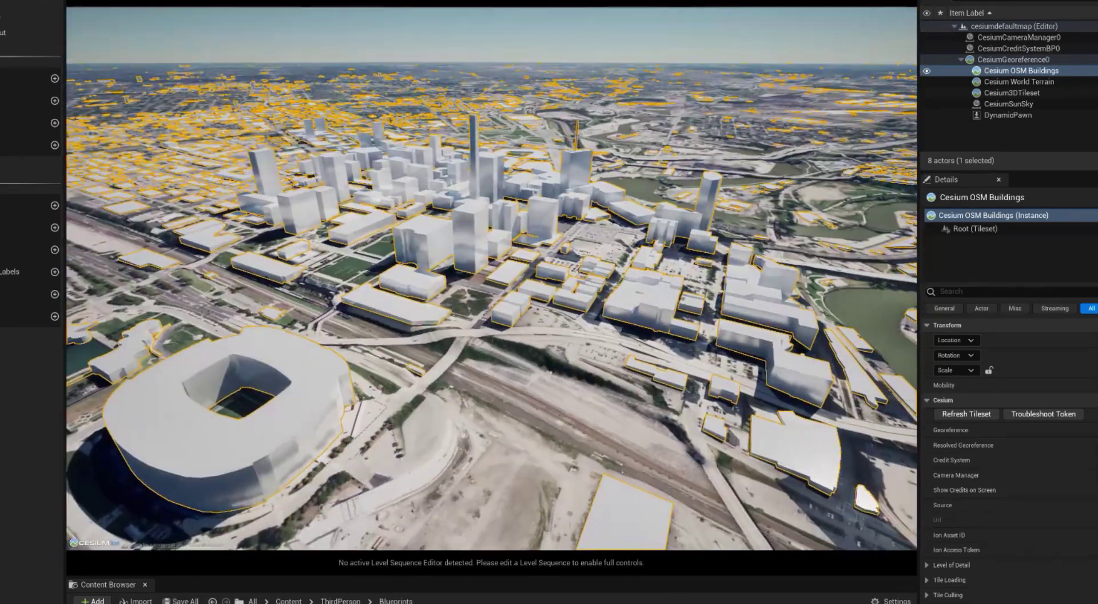
# Deselect the Cesium OSM Buildings and select CesiumSunSky to show its properties.
pyautogui.press('Escape')
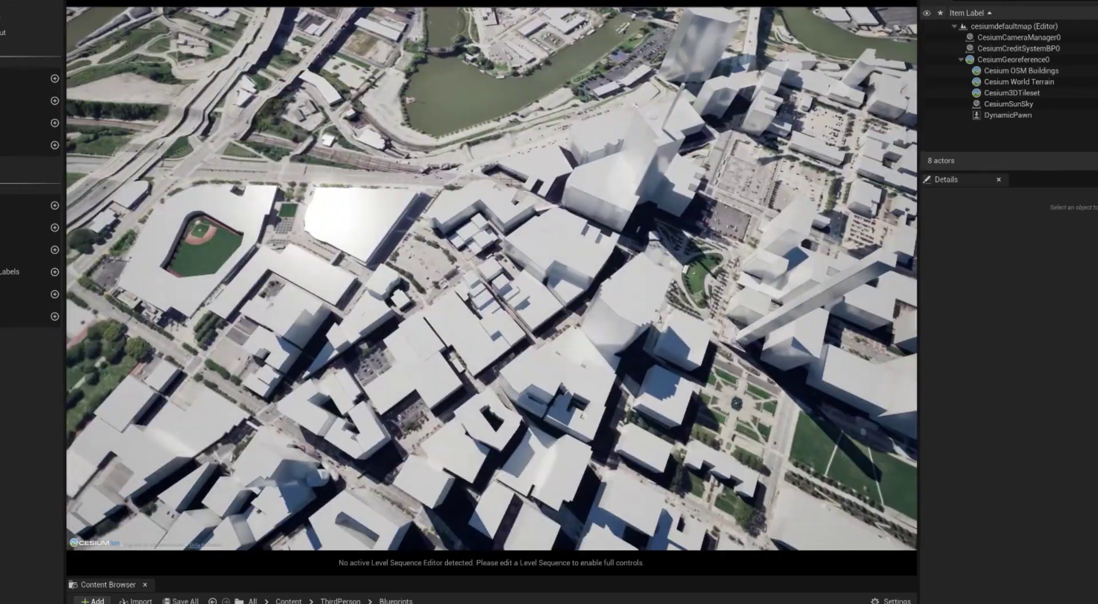
pyautogui.click(1008, 103)
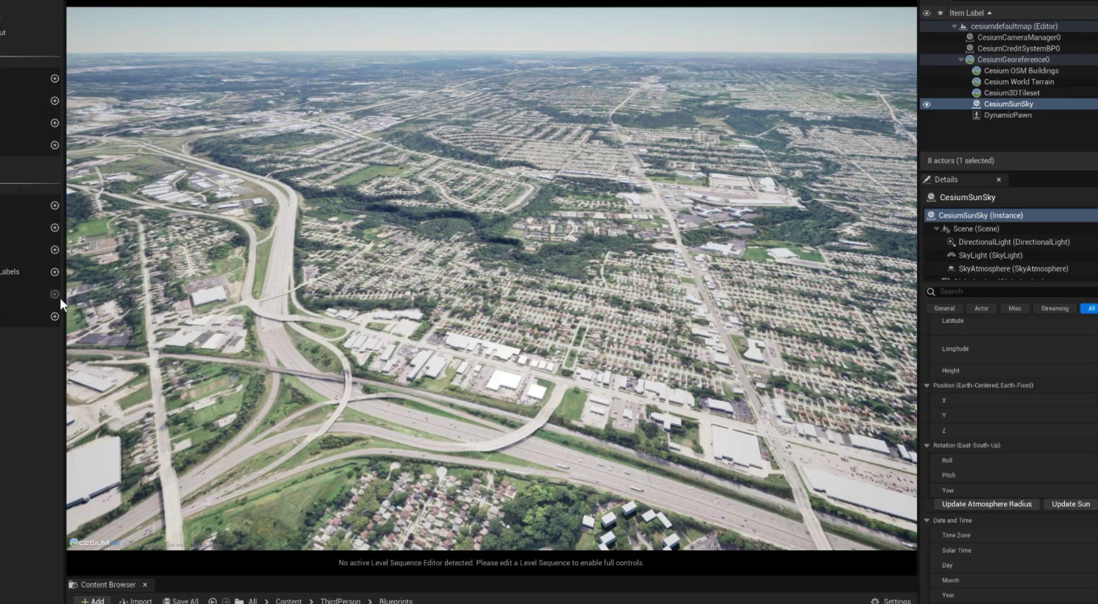
# Select Cesium World Terrain and toggle its visibility off and back on.
pyautogui.click(489, 287)
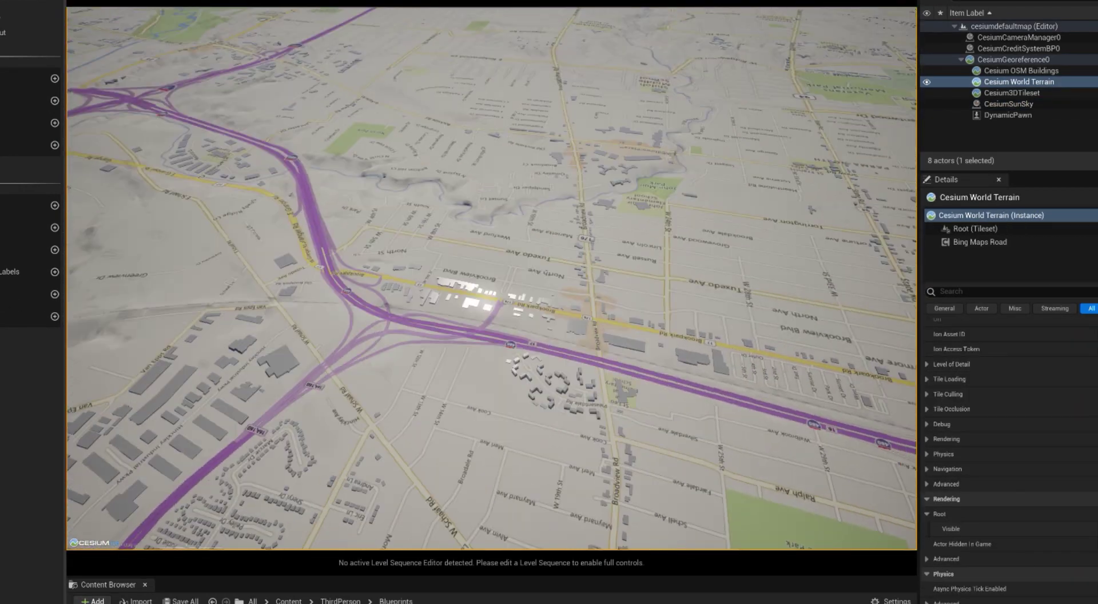
pyautogui.click(931, 84)
pyautogui.click(931, 84)
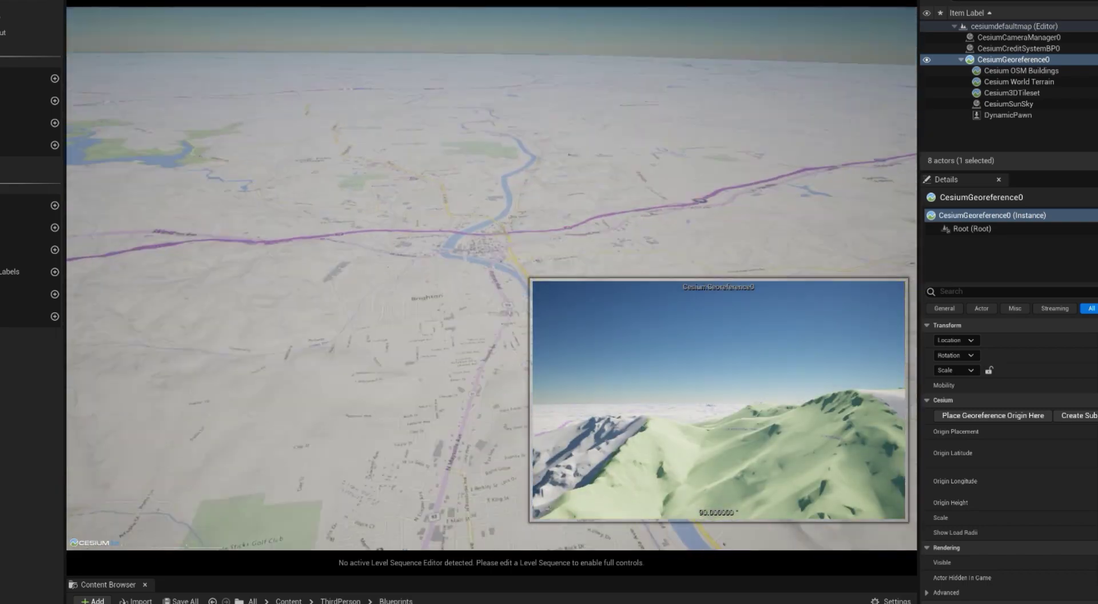
# Reselect Cesium World Terrain so its properties show in the Details panel.
pyautogui.click(554, 228)
pyautogui.press('Escape')
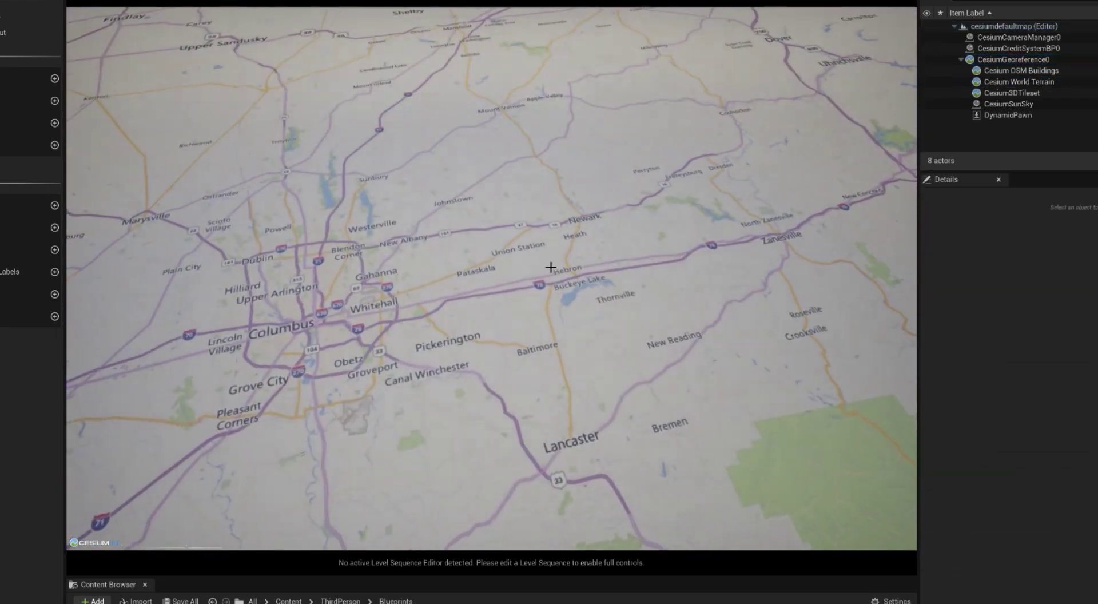
pyautogui.click(510, 314)
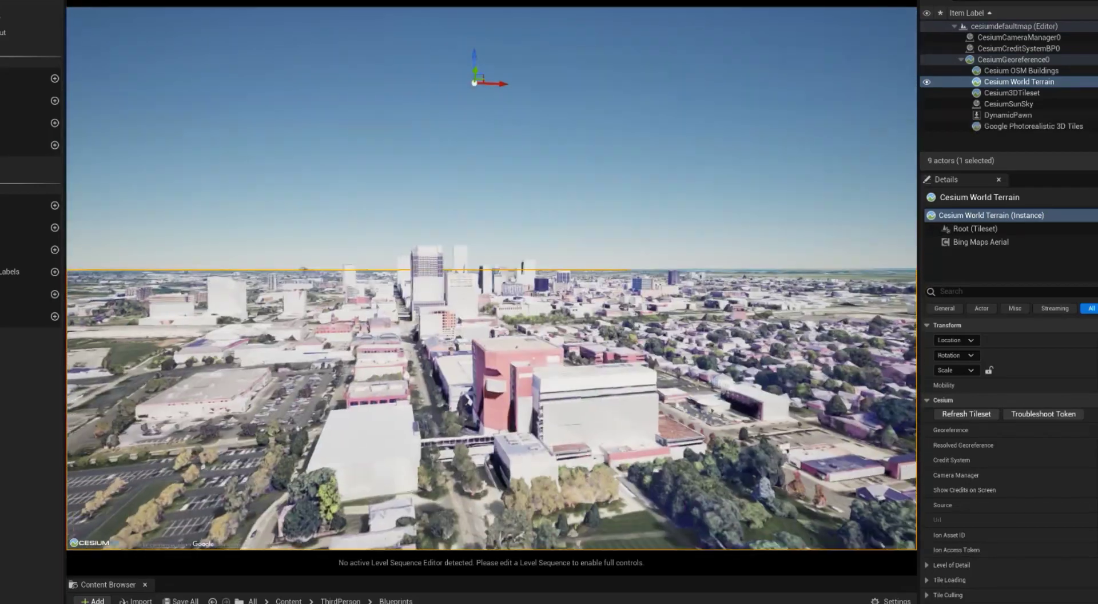
# Hide the Cesium OSM Buildings and clear the terrain selection.
pyautogui.click(927, 70)
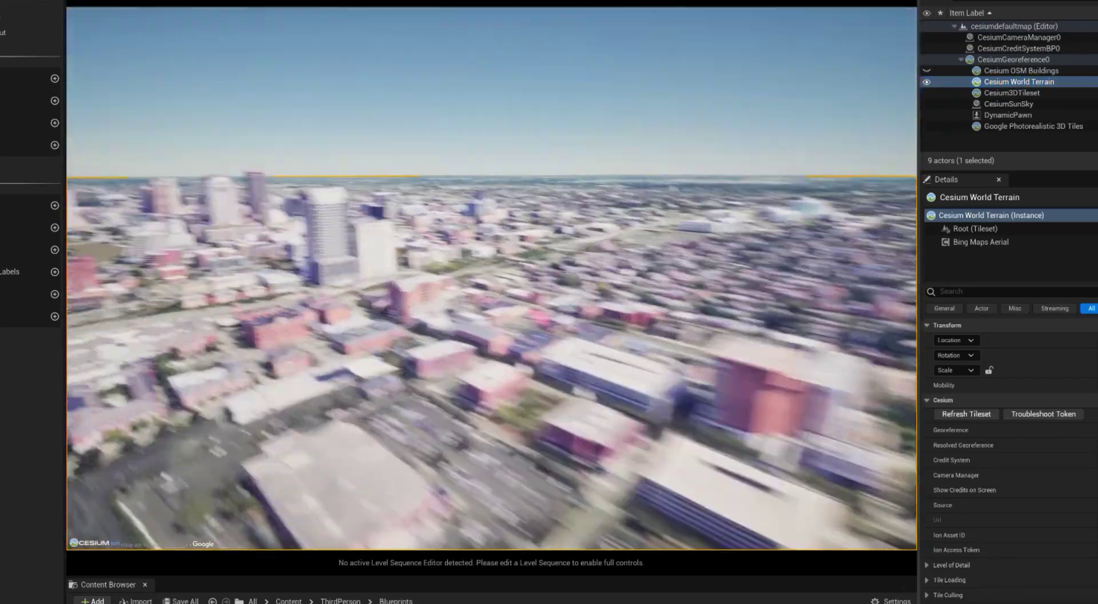
pyautogui.press('Escape')
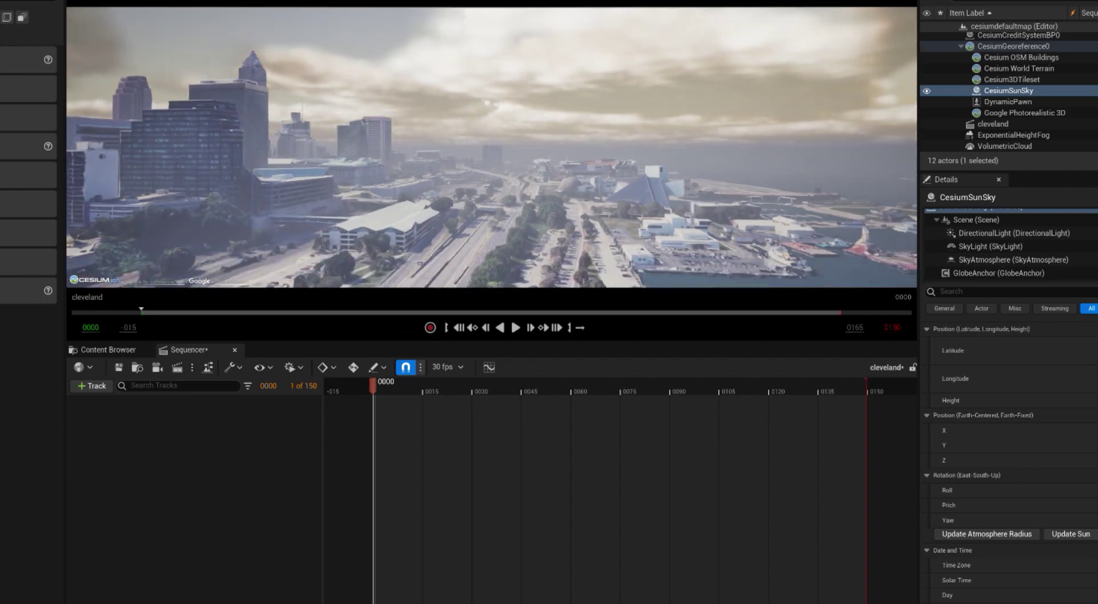
# Add a cine camera to the cleveland sequence and aim it at the downtown skyline.
pyautogui.click(157, 367)
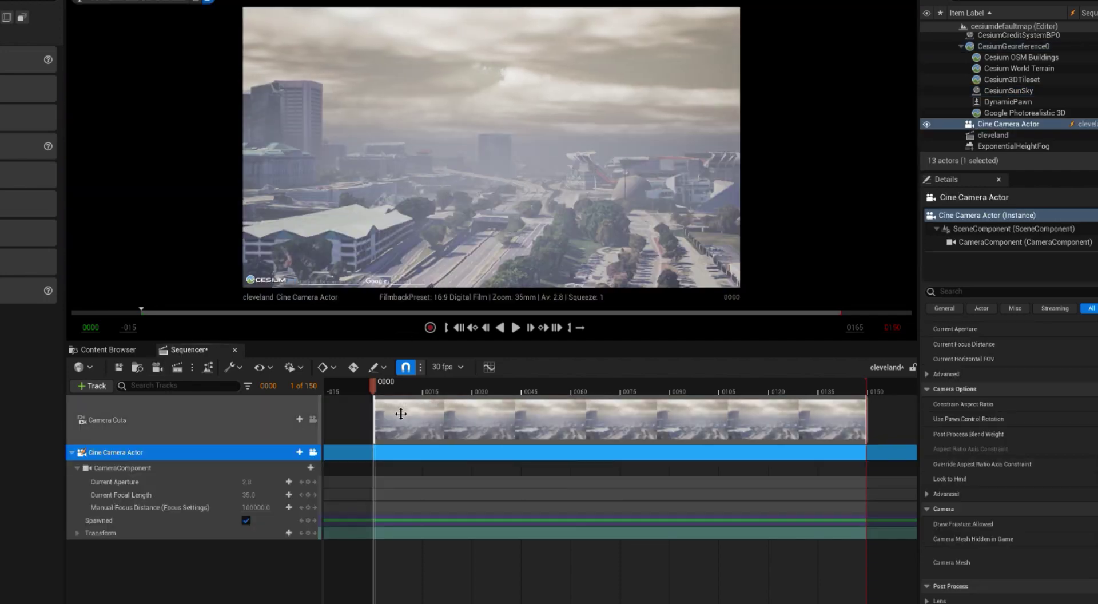
pyautogui.moveTo(515, 172); pyautogui.dragTo(401, 183, button='right')
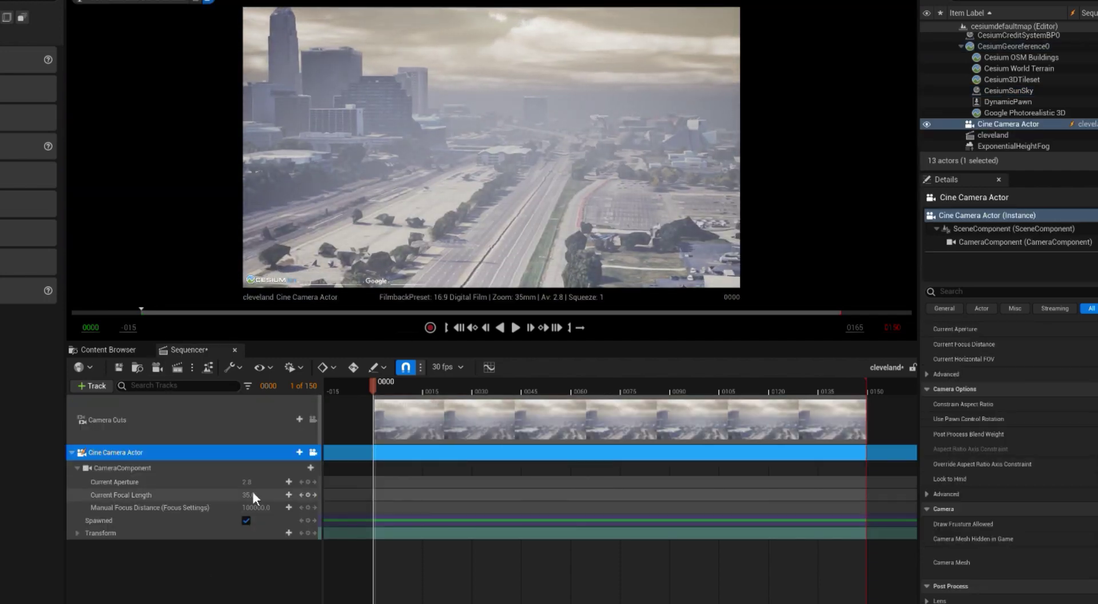
pyautogui.moveTo(492, 148); pyautogui.dragTo(435, 149, button='right')
# Browse the camera component's property categories, then return to the Cine Camera Actor's properties.
pyautogui.click(122, 468)
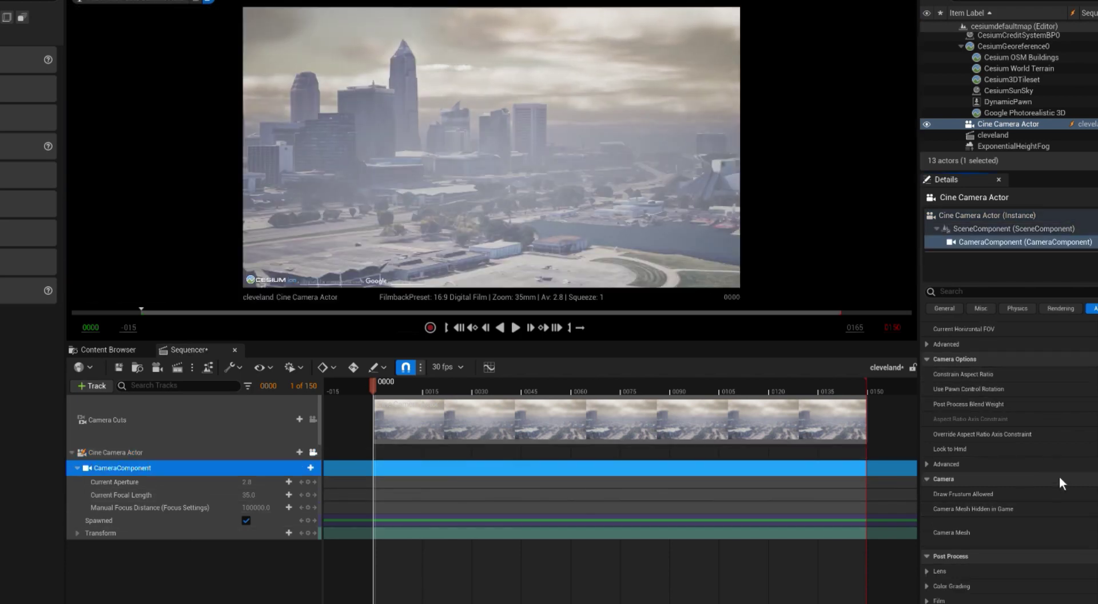
pyautogui.click(944, 308)
pyautogui.click(1060, 309)
pyautogui.click(1093, 308)
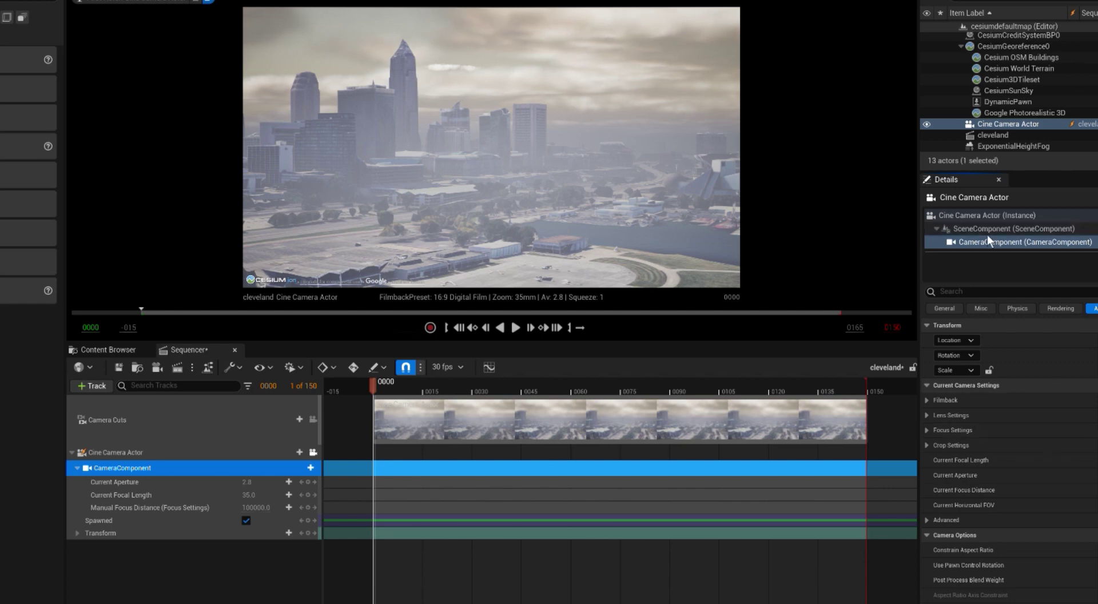
pyautogui.click(992, 215)
pyautogui.moveTo(137, 132); pyautogui.dragTo(136, 132, button='right')
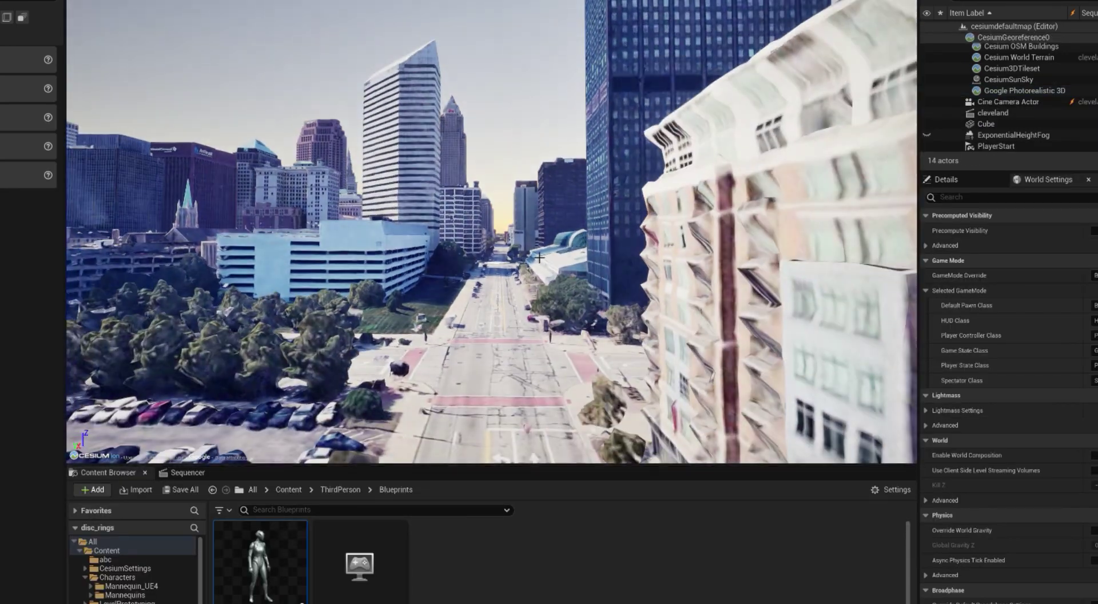
# Select CesiumSunSky and scroll its Details down to the Date and Time settings.
pyautogui.scroll(-1, 972, 120)
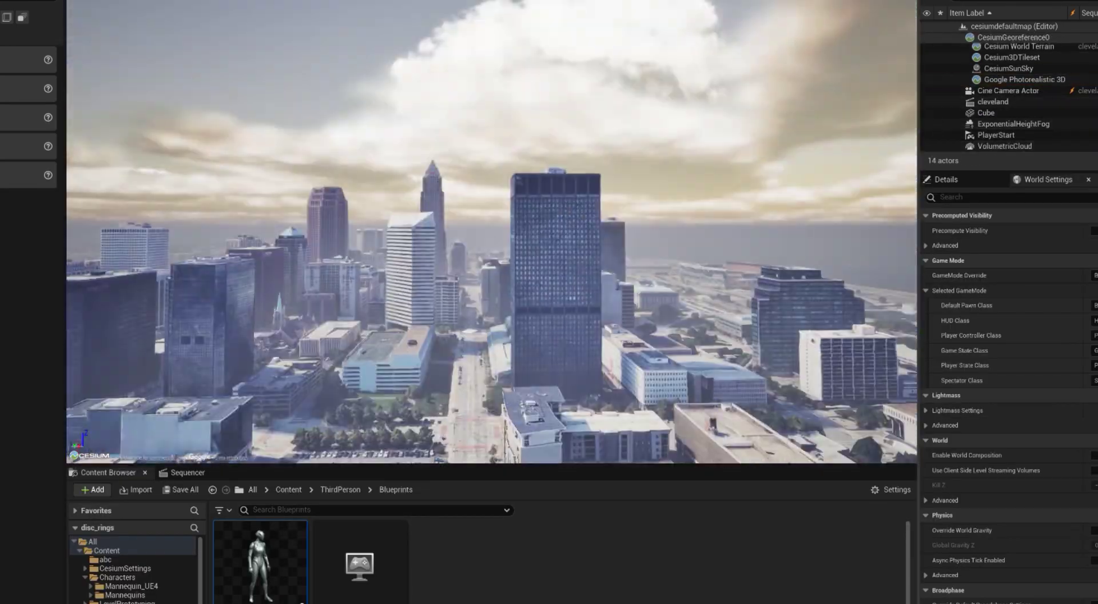
pyautogui.click(1009, 68)
pyautogui.click(953, 181)
pyautogui.scroll(-5, 1007, 401)
pyautogui.scroll(-3, 1007, 401)
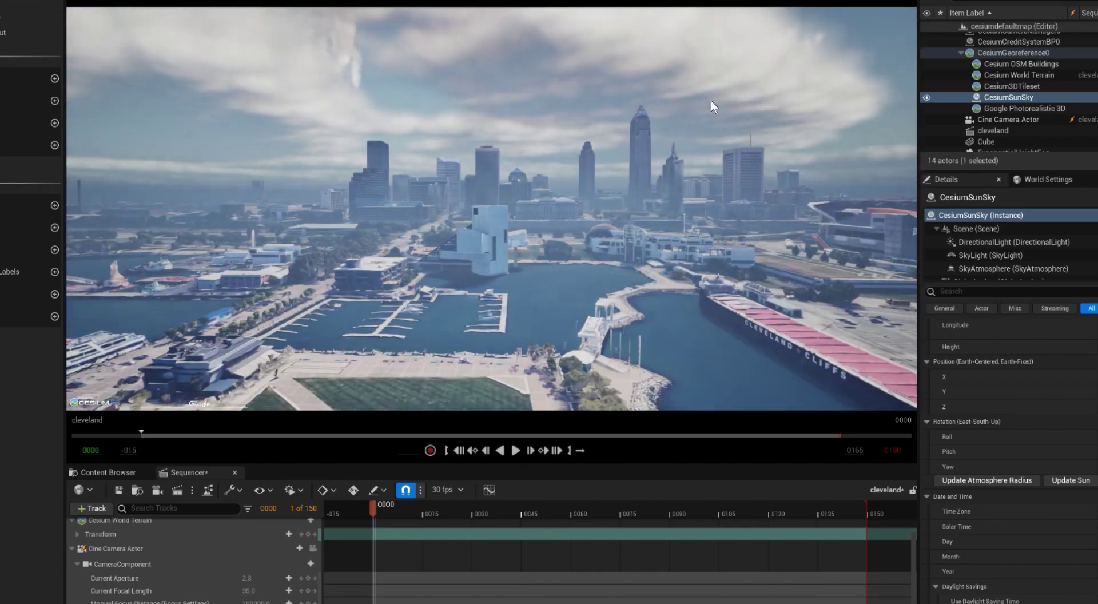
# Inspect VolumetricCloud's Layer settings, then launch Play In Editor with Alt+P.
pyautogui.scroll(-2, 939, 128)
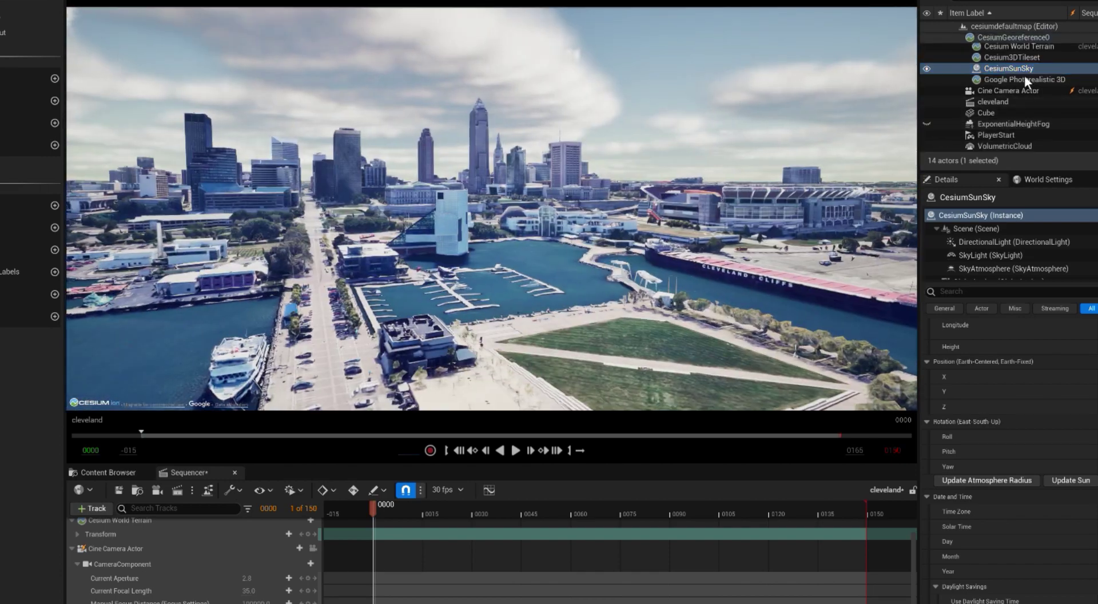
pyautogui.click(1005, 146)
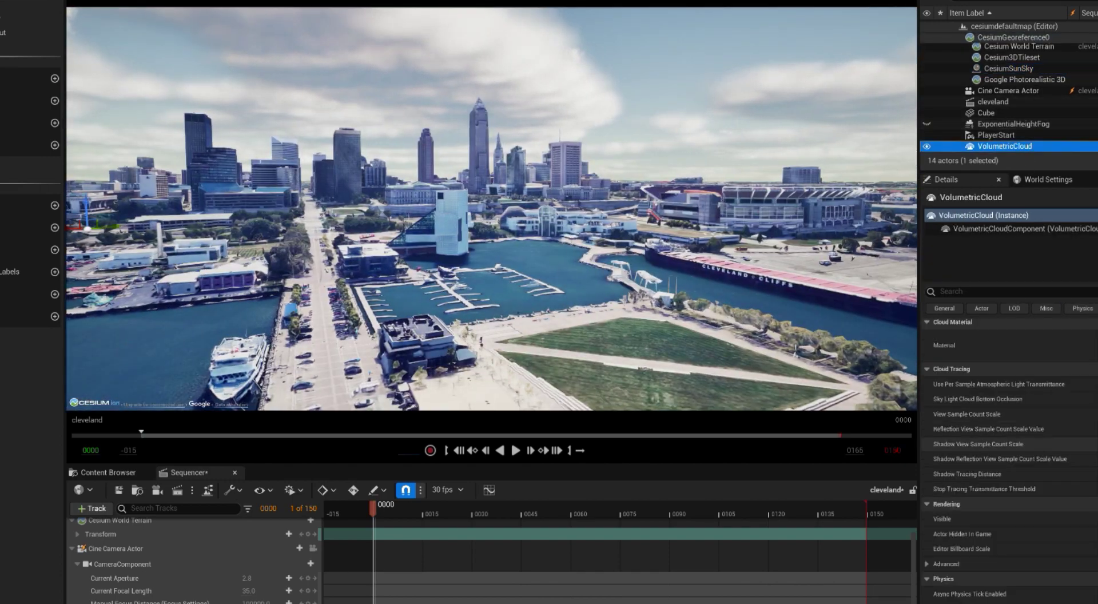
pyautogui.scroll(-5, 1038, 590)
pyautogui.scroll(5, 1037, 589)
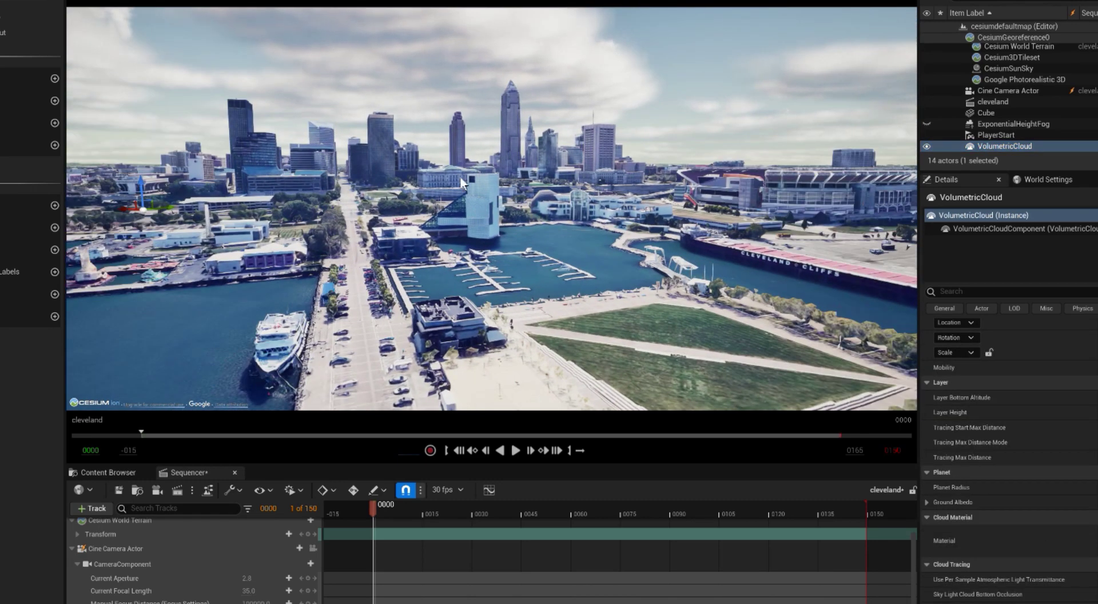
pyautogui.hotkey('alt', 'p')
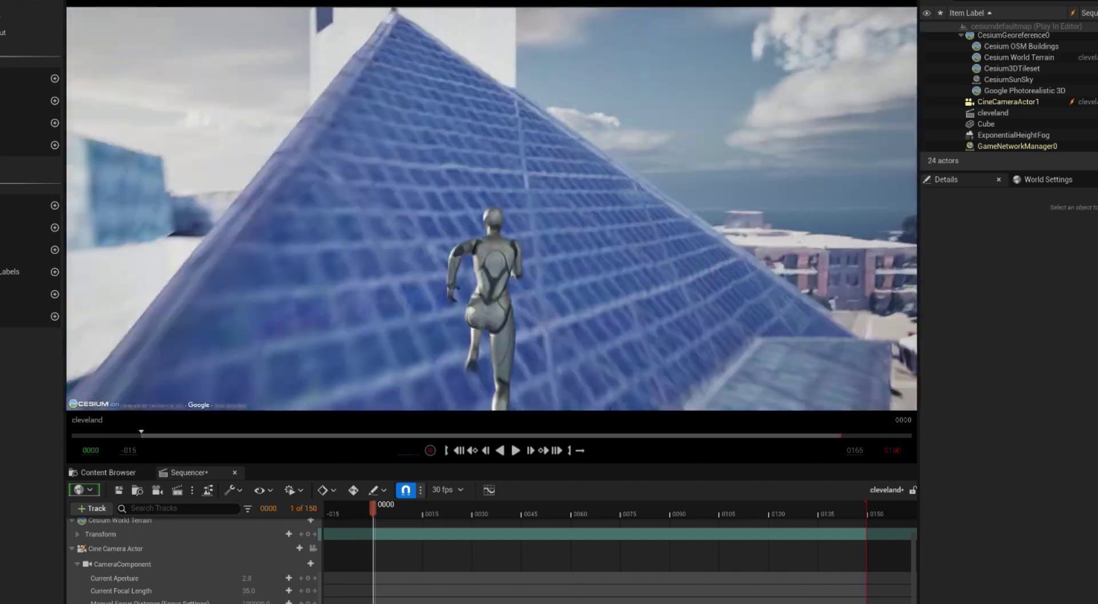
# Make the mannequin run and jump through downtown Cleveland with Space.
pyautogui.press('space')
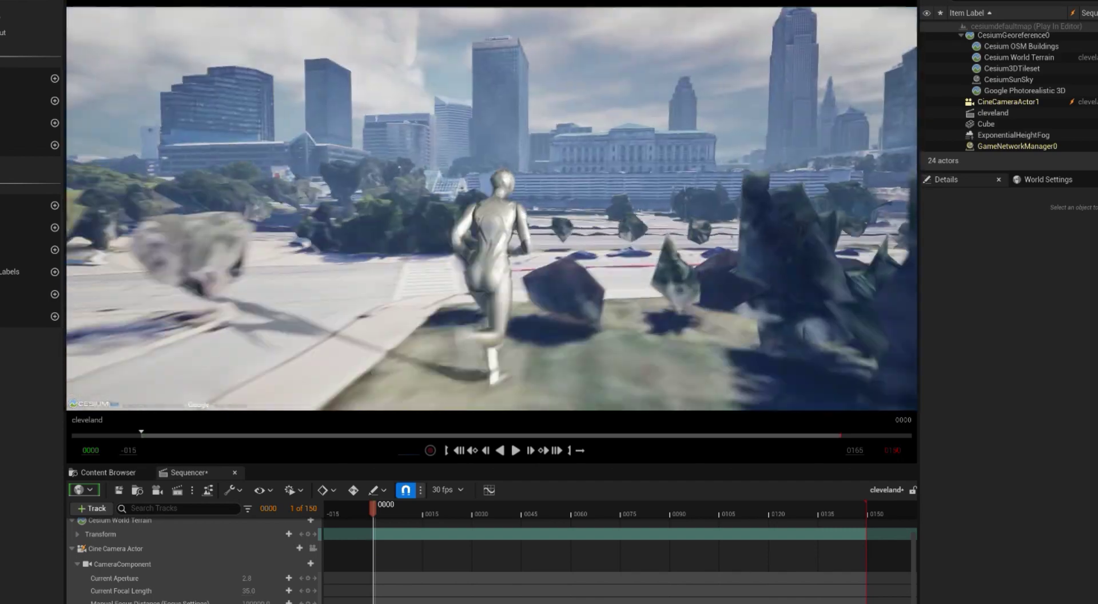